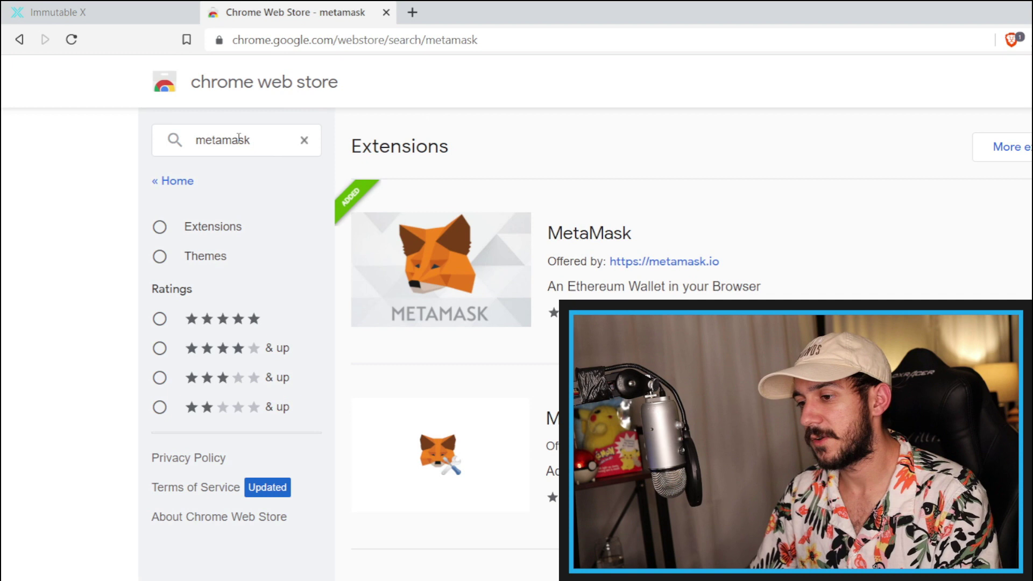
# Scroll the Chrome Web Store page down and back up to look it over
pyautogui.scroll(-2, 591, 242)
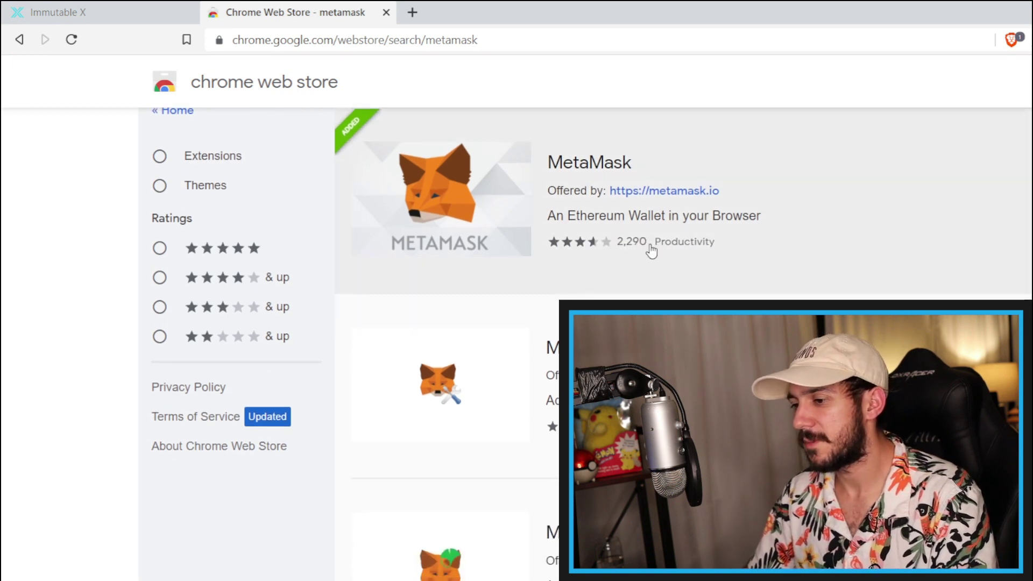
pyautogui.scroll(2, 600, 241)
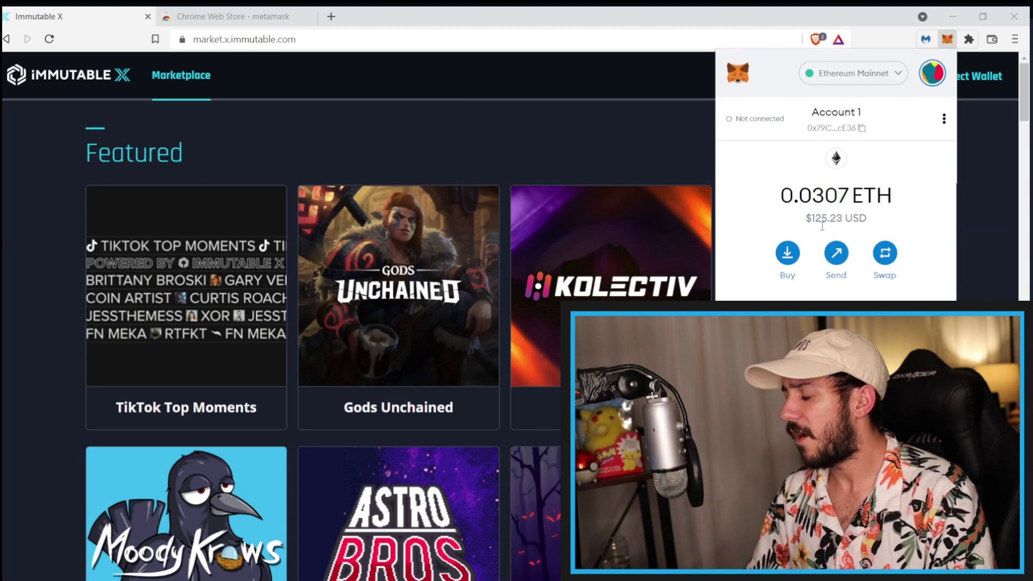
# Bring up MetaMask's Buy panel and scroll through the Deposit Ether options
pyautogui.click(788, 254)
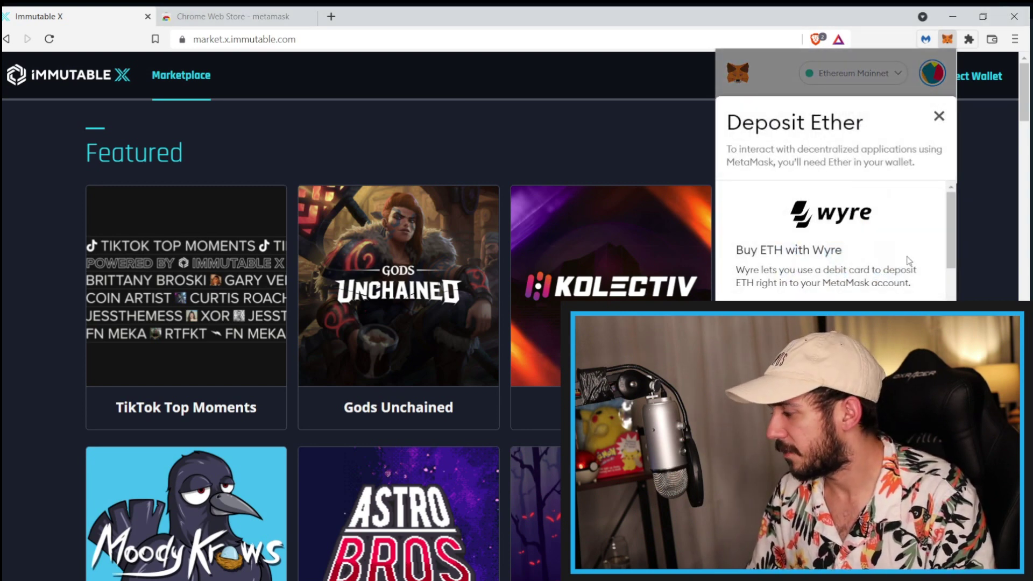
pyautogui.scroll(-3, 818, 245)
pyautogui.scroll(-3, 852, 259)
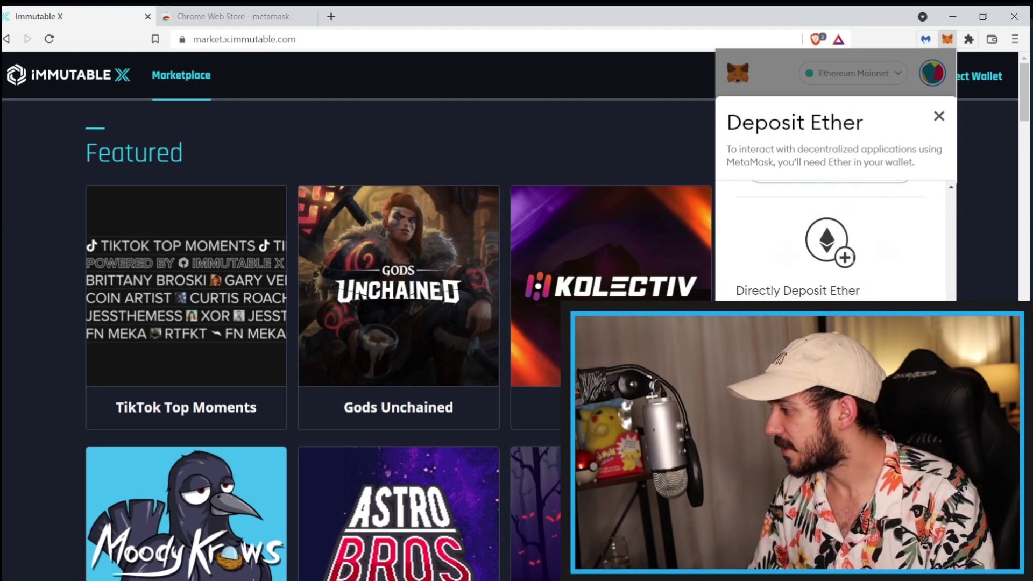
pyautogui.scroll(5, 874, 294)
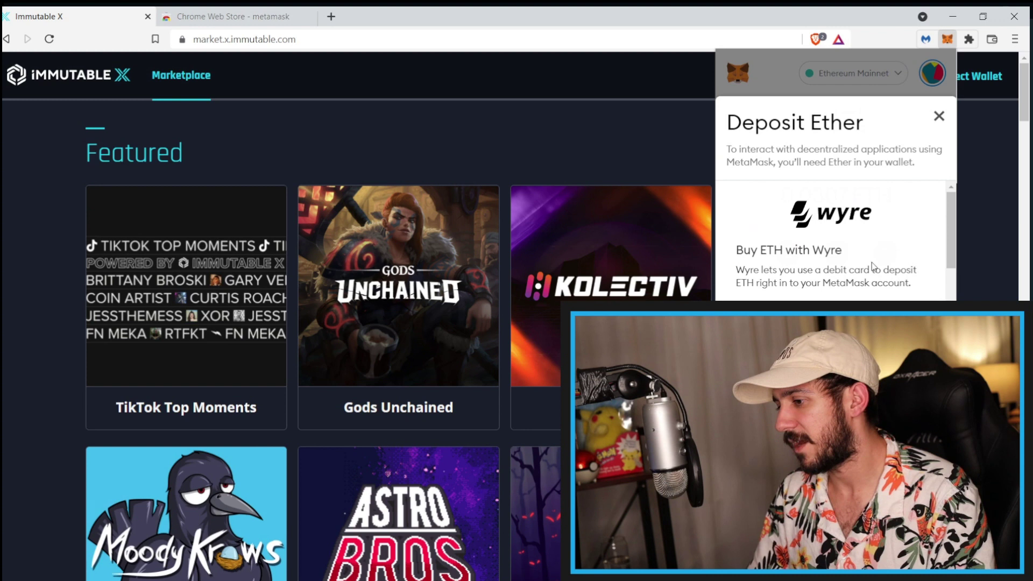
pyautogui.scroll(-5, 874, 266)
pyautogui.scroll(5, 876, 266)
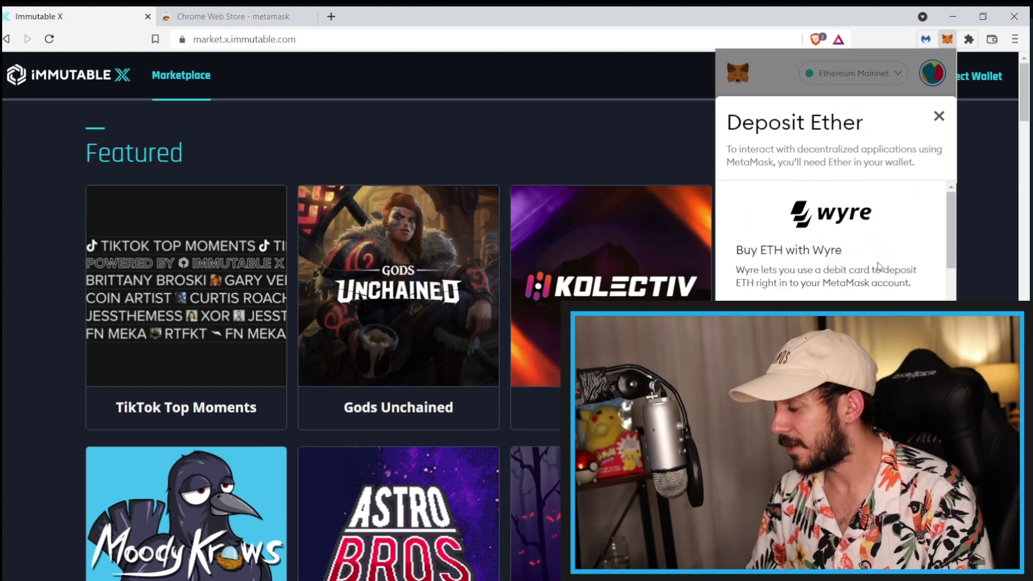
# Close the Deposit Ether panel and dismiss the MetaMask popup
pyautogui.click(938, 117)
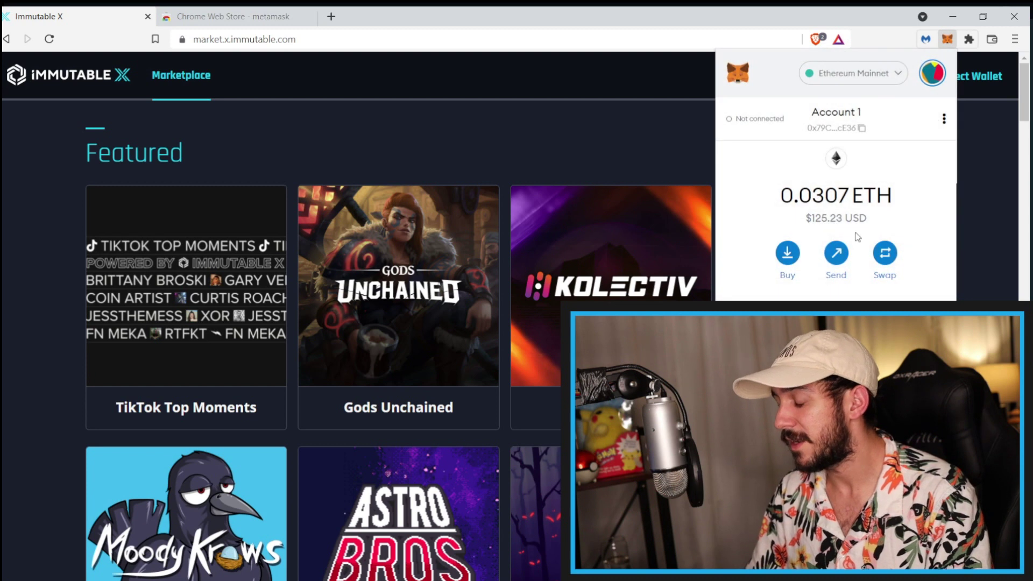
pyautogui.scroll(-3, 861, 242)
pyautogui.scroll(3, 877, 253)
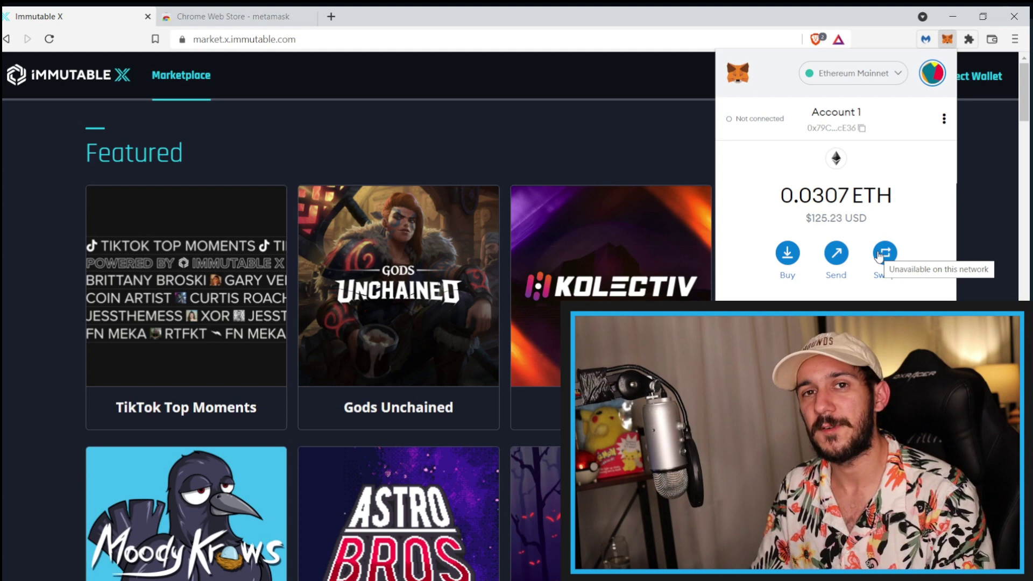
pyautogui.press('Escape')
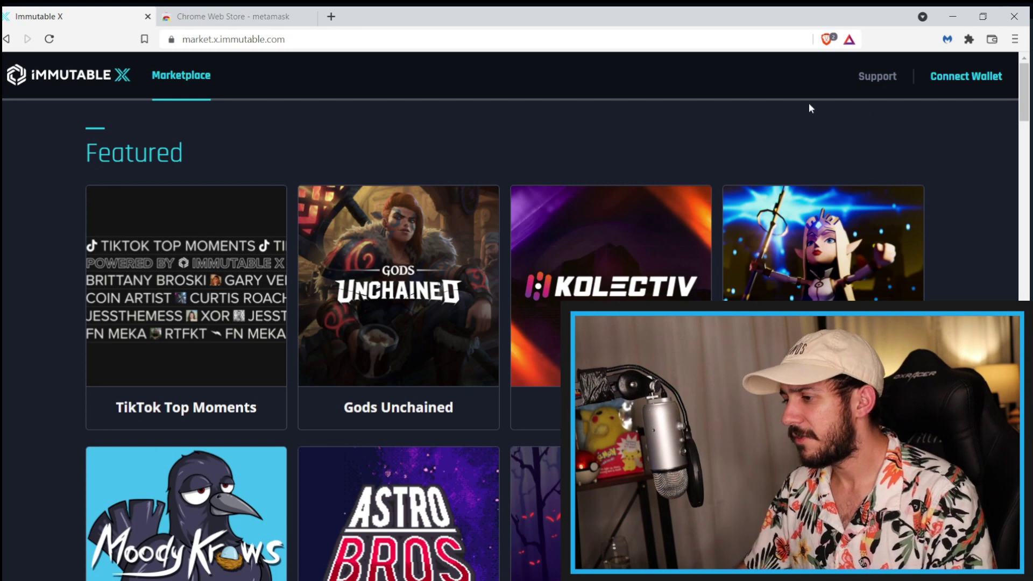
# Start a wallet connection from the marketplace's top-right Connect Wallet button
pyautogui.scroll(-1, 425, 145)
pyautogui.scroll(1, 27, 88)
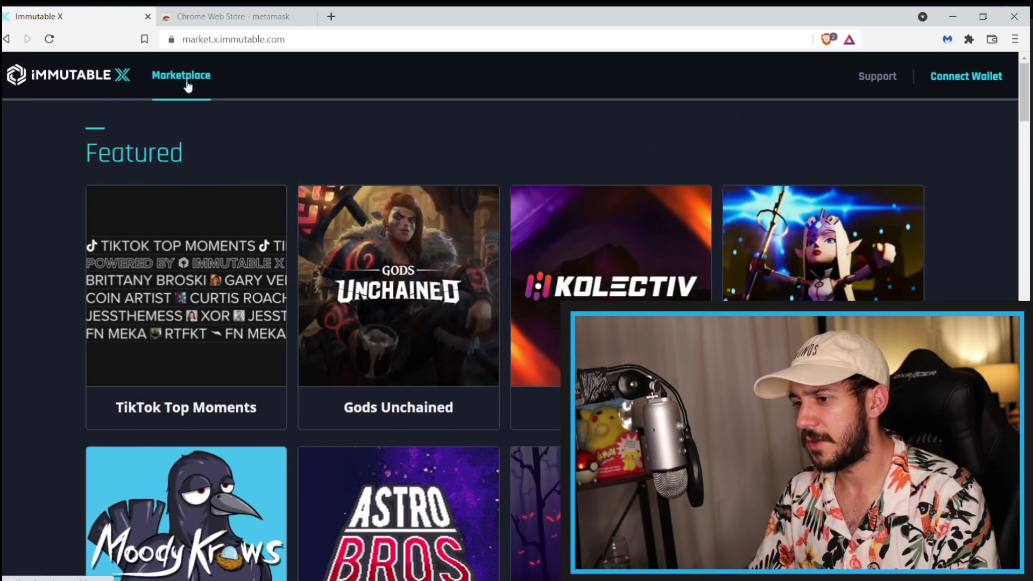
pyautogui.click(960, 86)
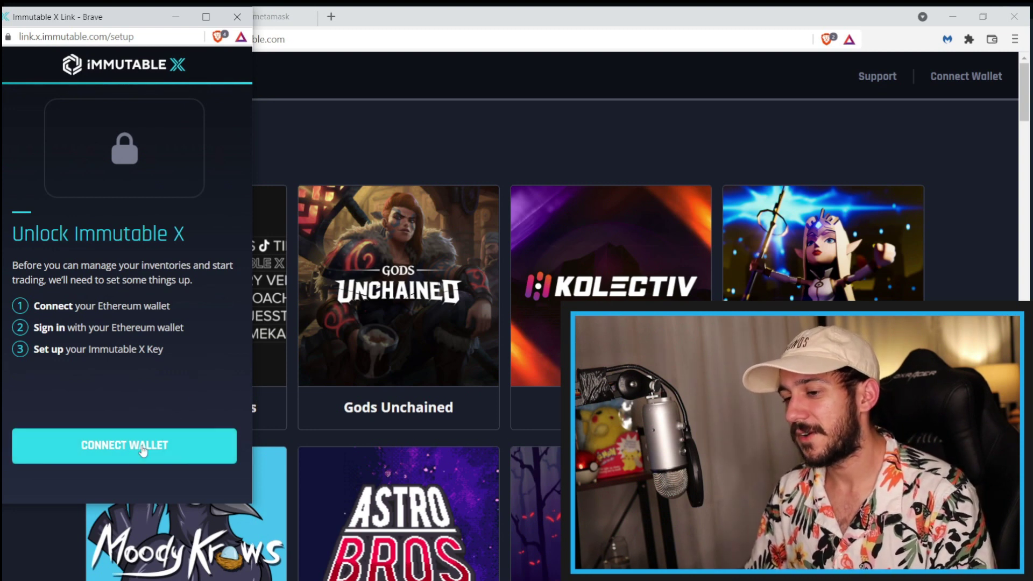
# Connect the MetaMask account to Immutable X Link and approve the sign-in signature
pyautogui.click(143, 449)
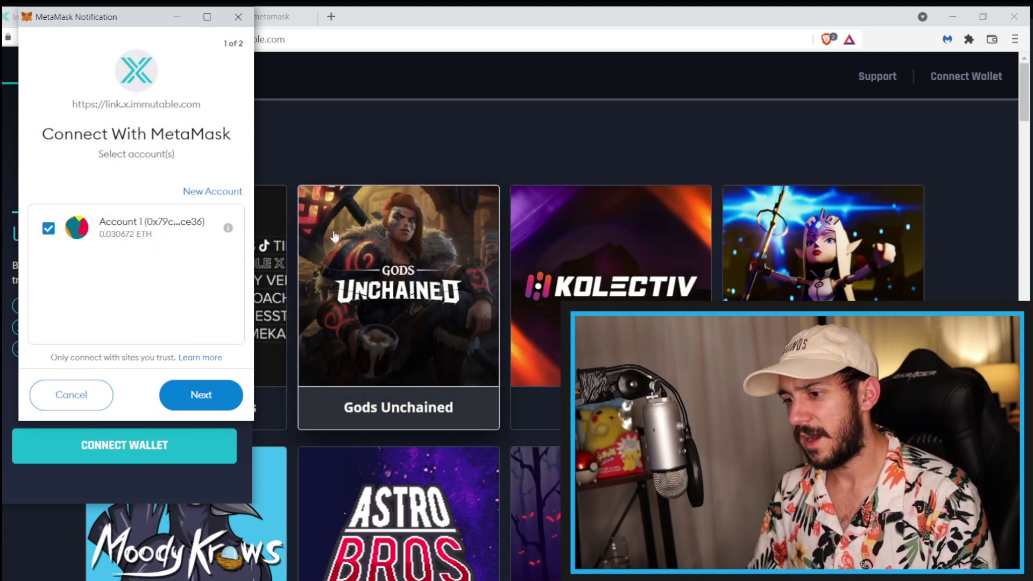
pyautogui.click(196, 394)
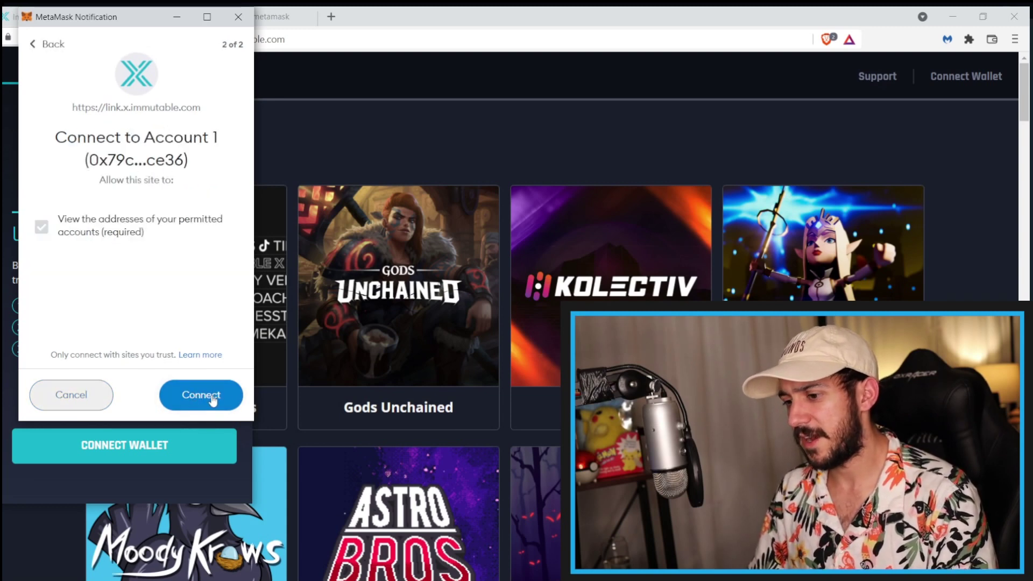
pyautogui.click(199, 395)
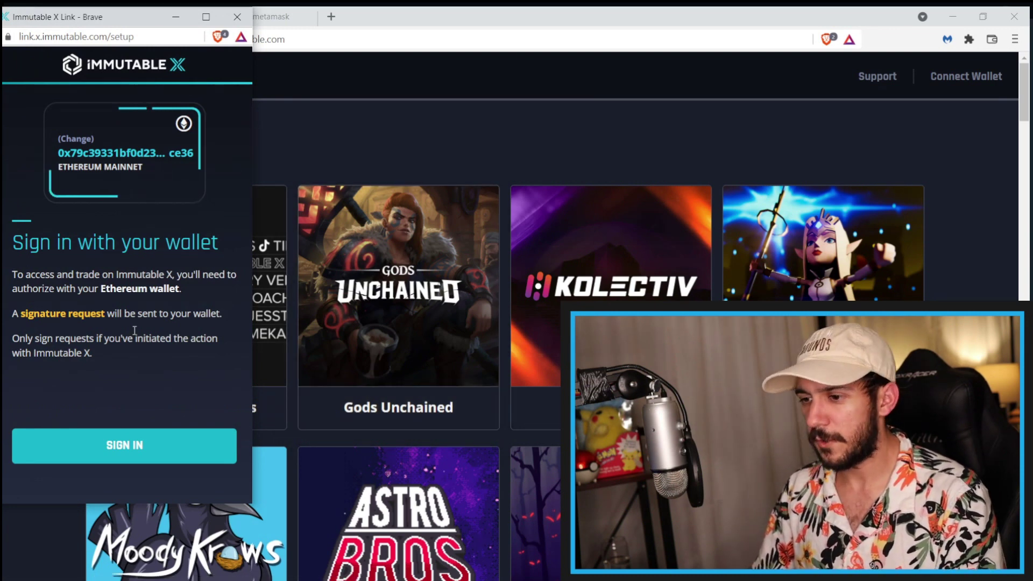
pyautogui.click(140, 455)
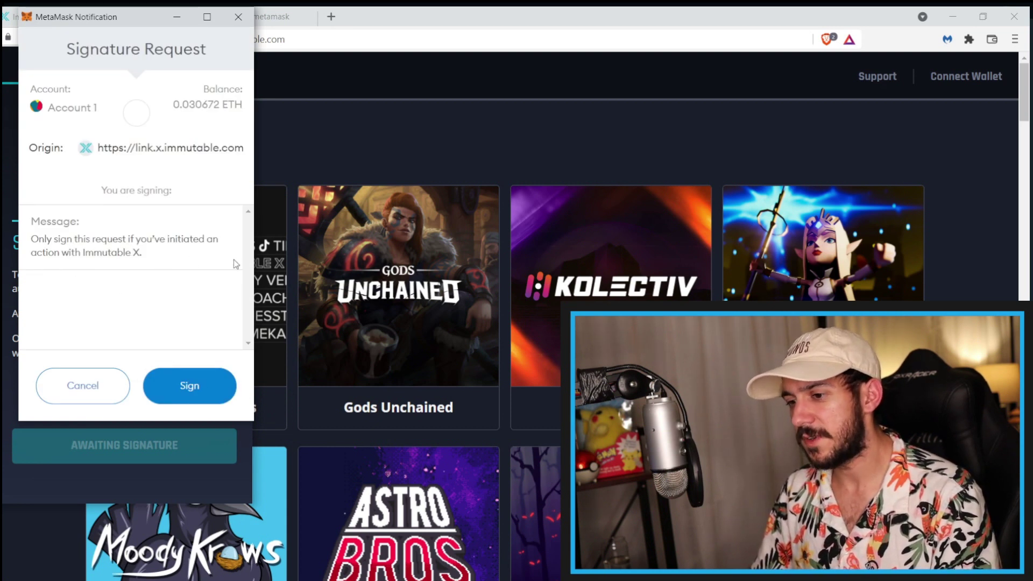
pyautogui.click(190, 386)
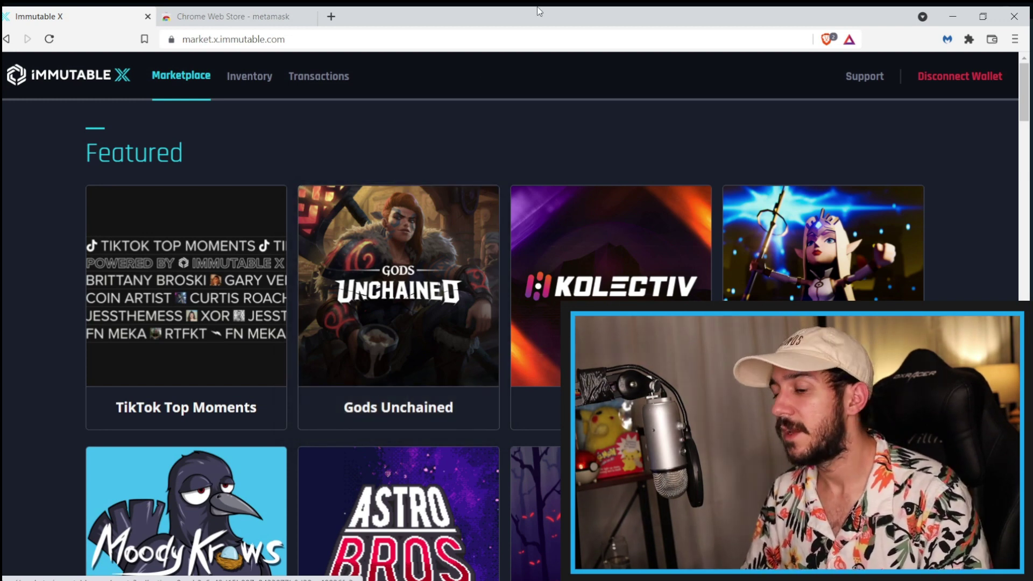
# Go to Inventory and show the ETH, GODS, IMX and USDC deposit choices
pyautogui.click(247, 78)
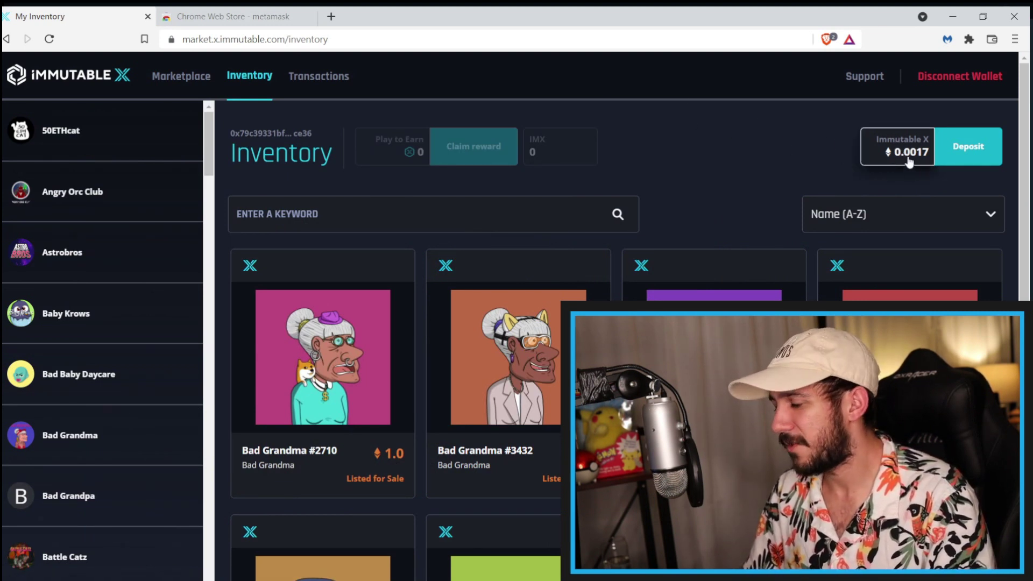
pyautogui.click(973, 150)
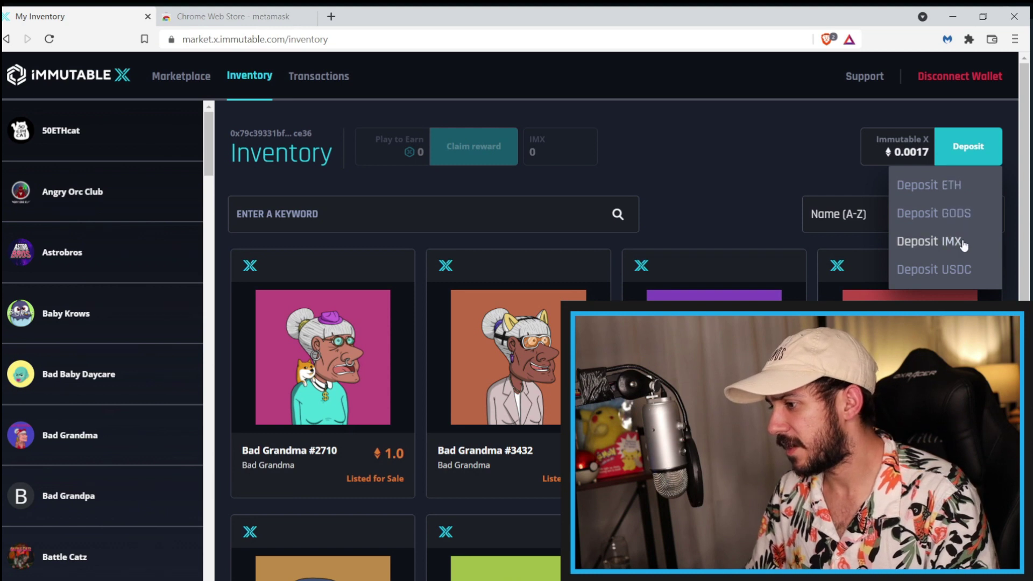
# Deposit 0.01 ETH into Immutable X and sign the request in MetaMask
pyautogui.click(949, 187)
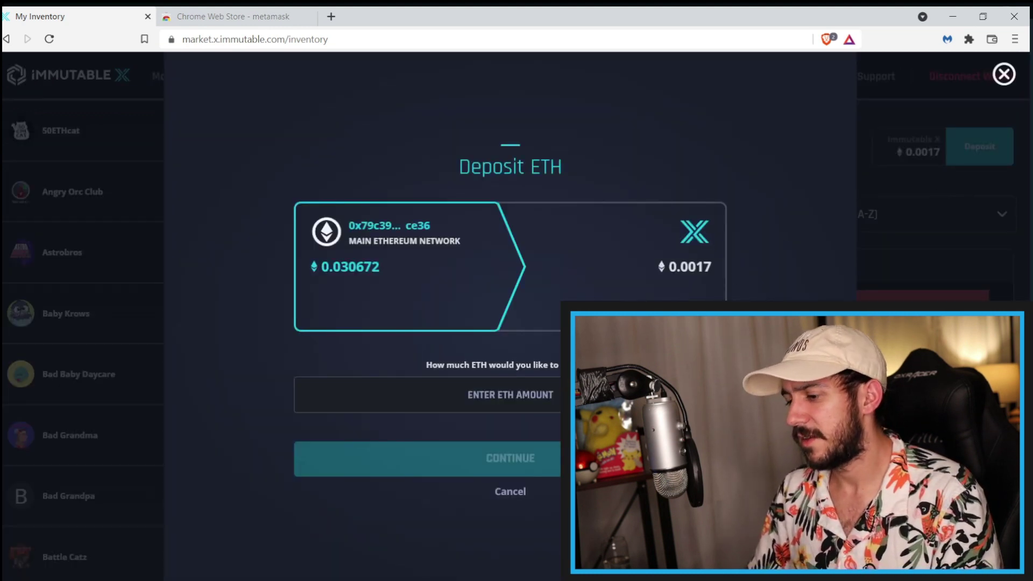
pyautogui.click(510, 394)
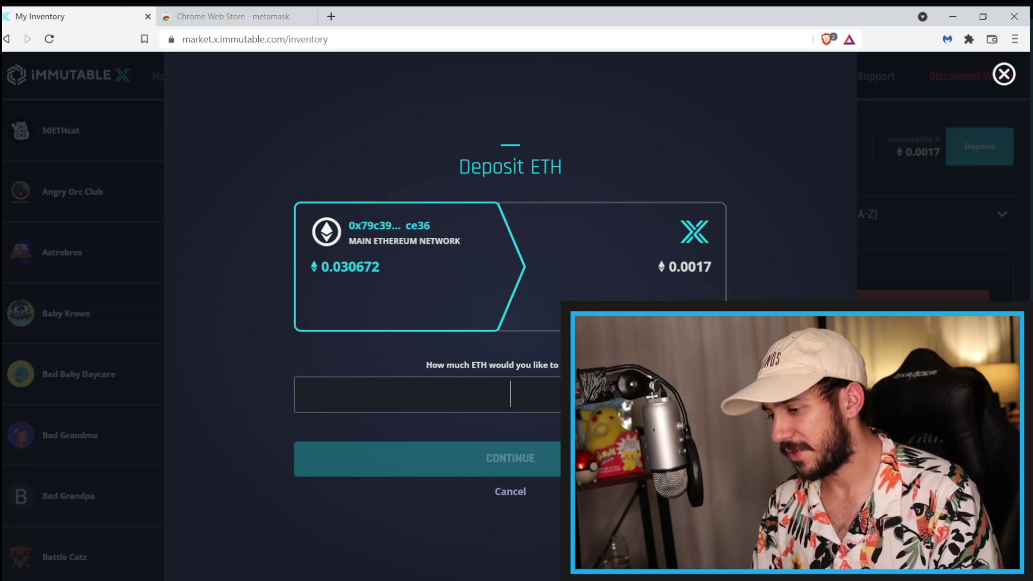
pyautogui.write('.01')
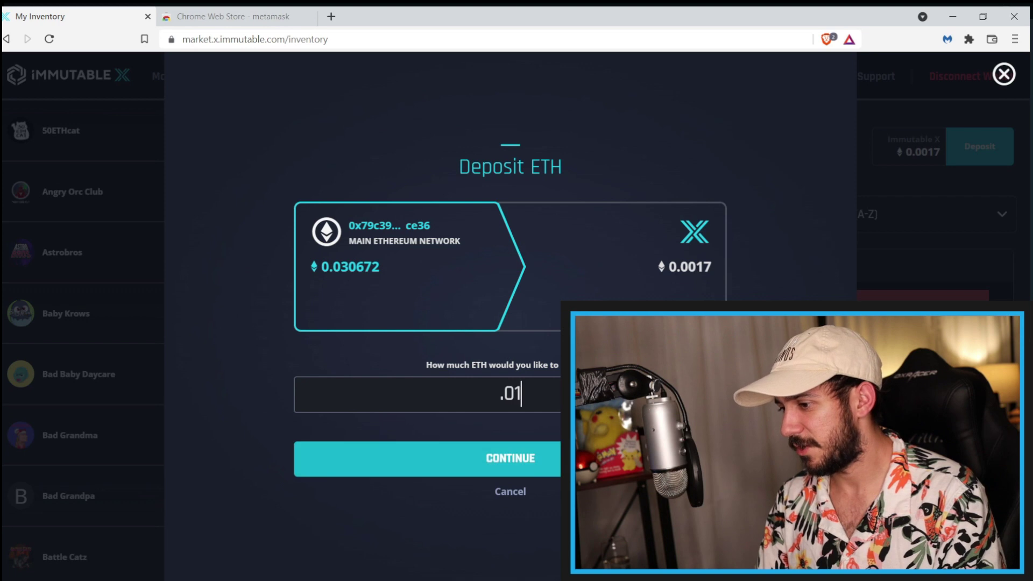
pyautogui.click(548, 451)
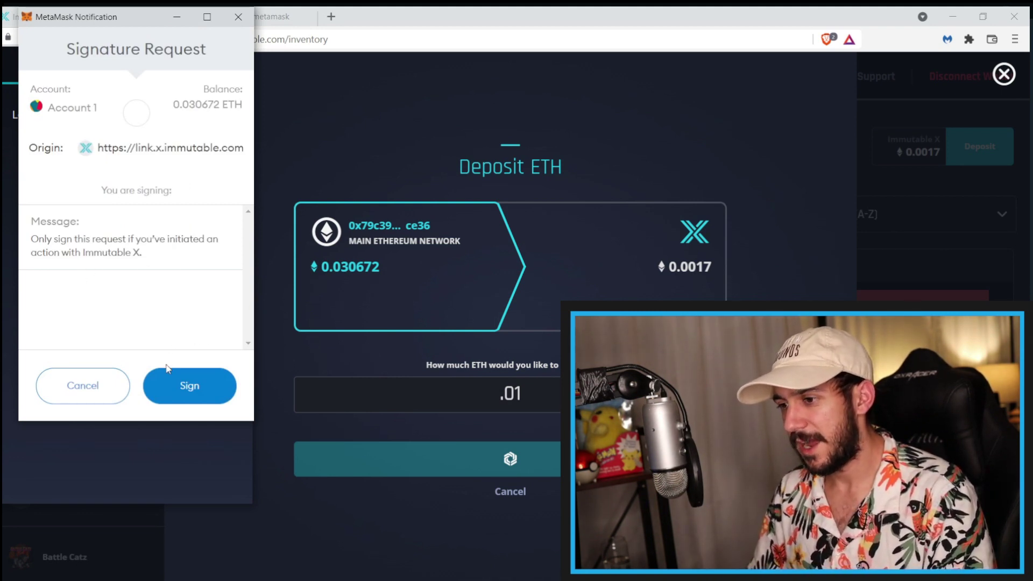
pyautogui.click(179, 385)
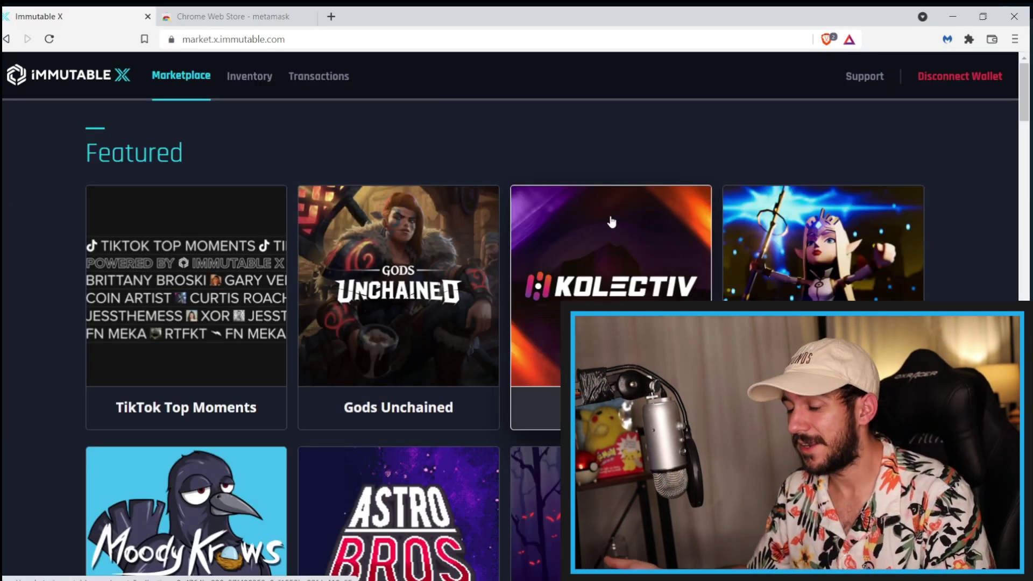
# Open the Moody Krows collection, then its #4353 listing at 0.268912 ETH
pyautogui.scroll(-1, 513, 239)
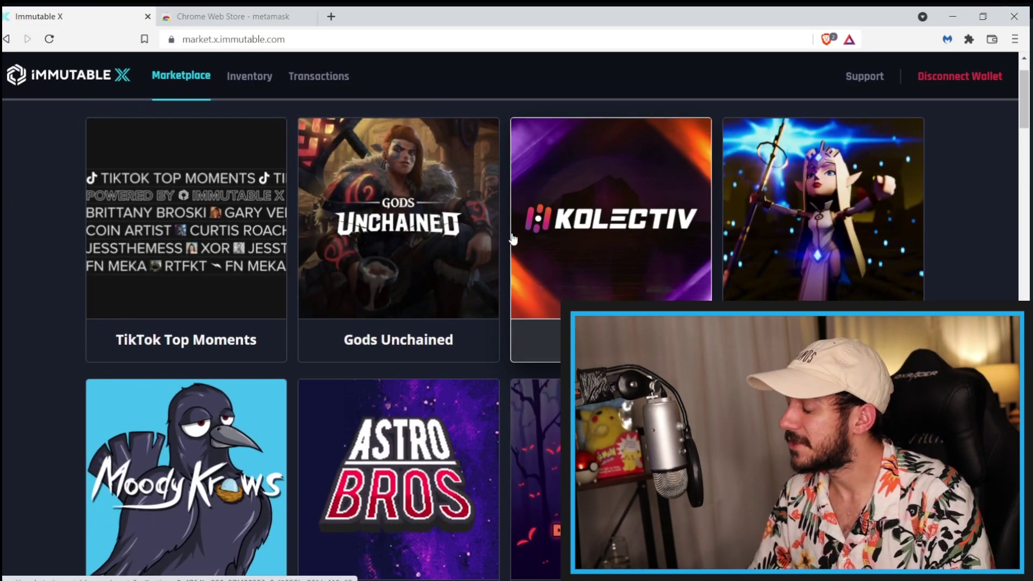
pyautogui.scroll(-2, 511, 237)
pyautogui.scroll(-1, 167, 250)
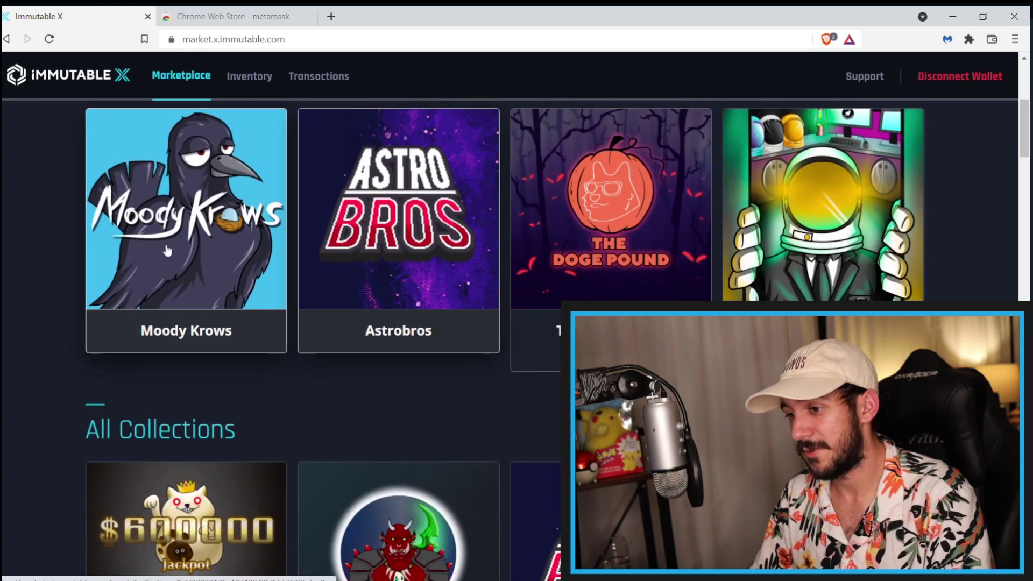
pyautogui.click(167, 250)
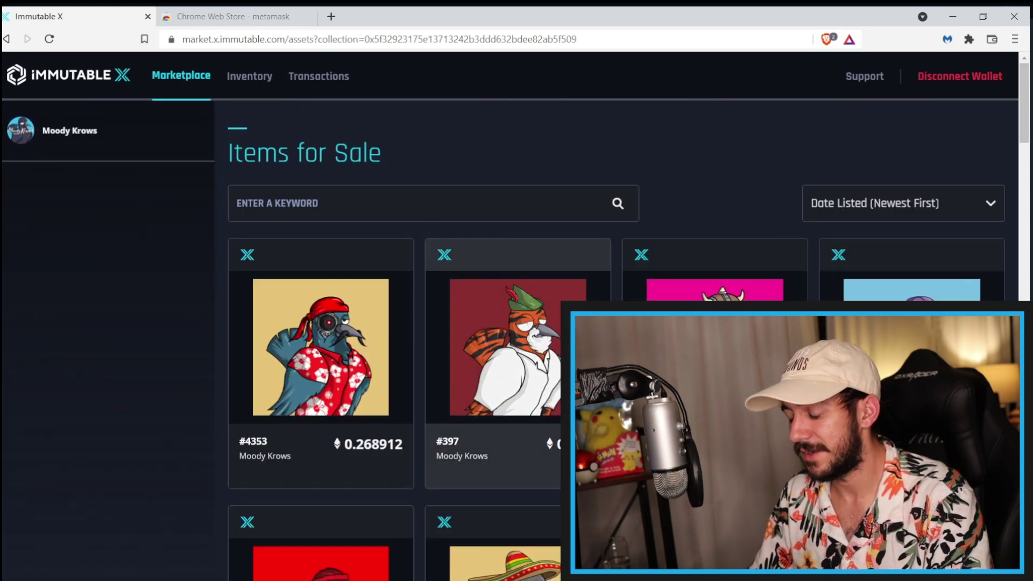
pyautogui.click(377, 333)
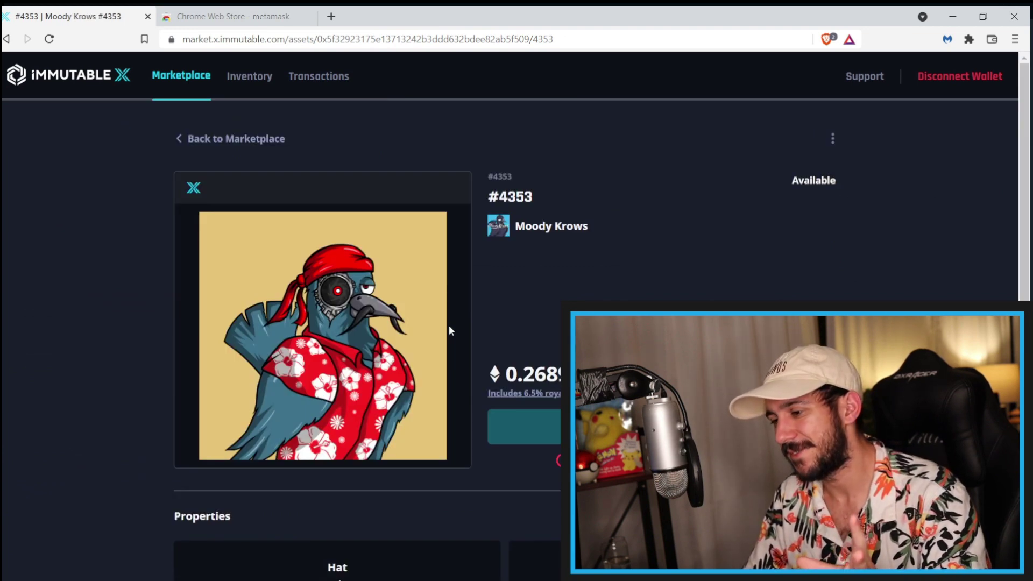
pyautogui.scroll(-2, 594, 290)
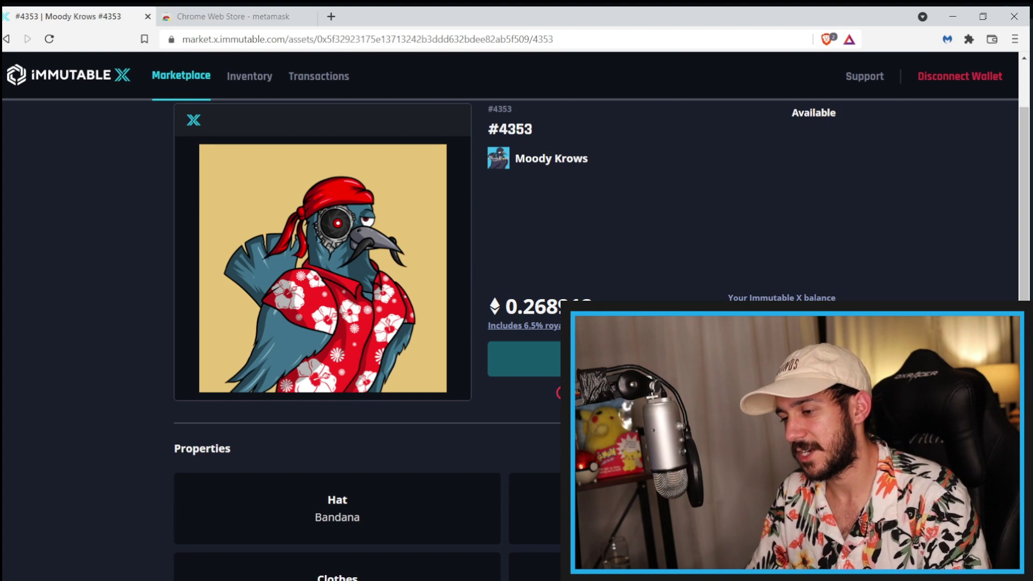
pyautogui.scroll(-2, 632, 298)
pyautogui.scroll(2, 632, 298)
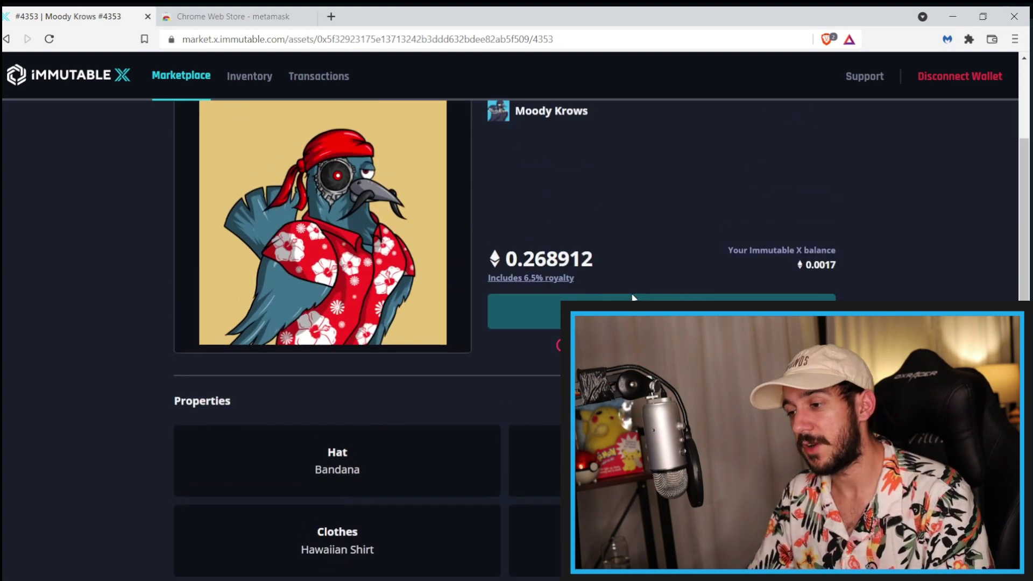